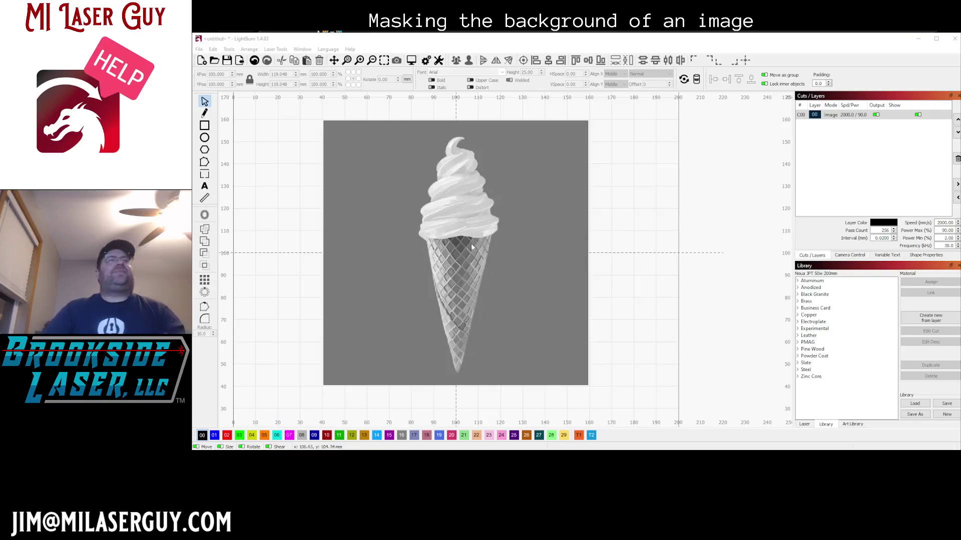
# Step: Select the grey-background ice cream cone image on the canvas
pyautogui.click(501, 270)
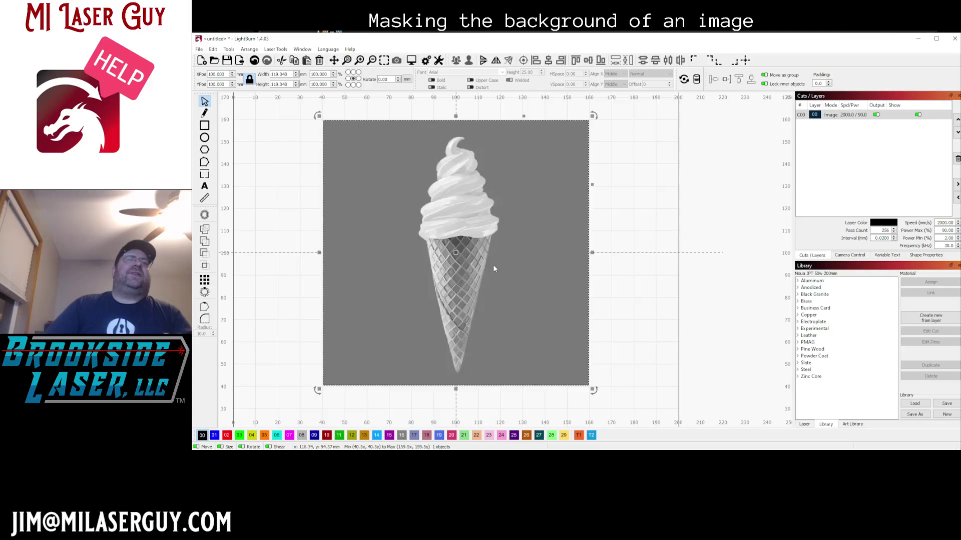
# Step: Open Trace Image for the picture, raise the Cutoff to 87, and ignore shapes smaller than 1000
pyautogui.rightClick(493, 265)
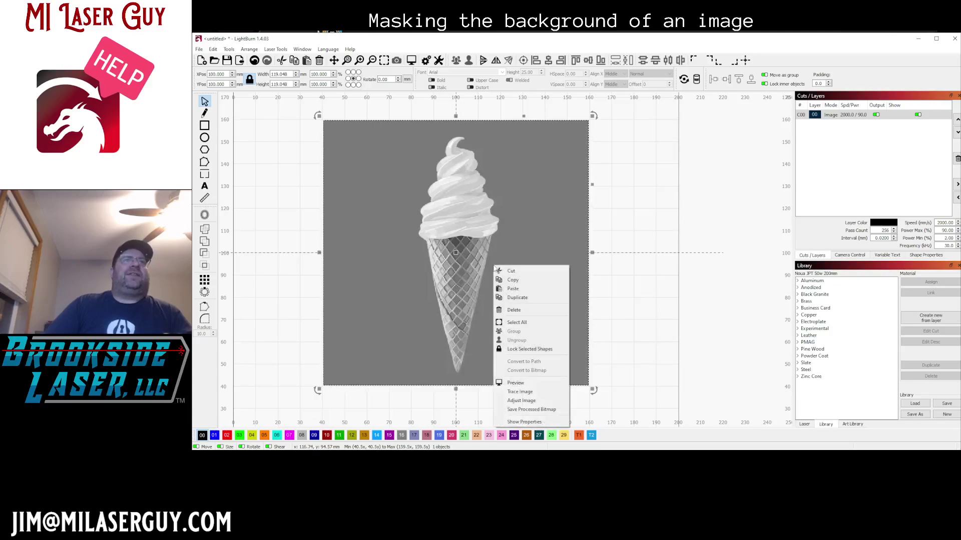
pyautogui.click(521, 395)
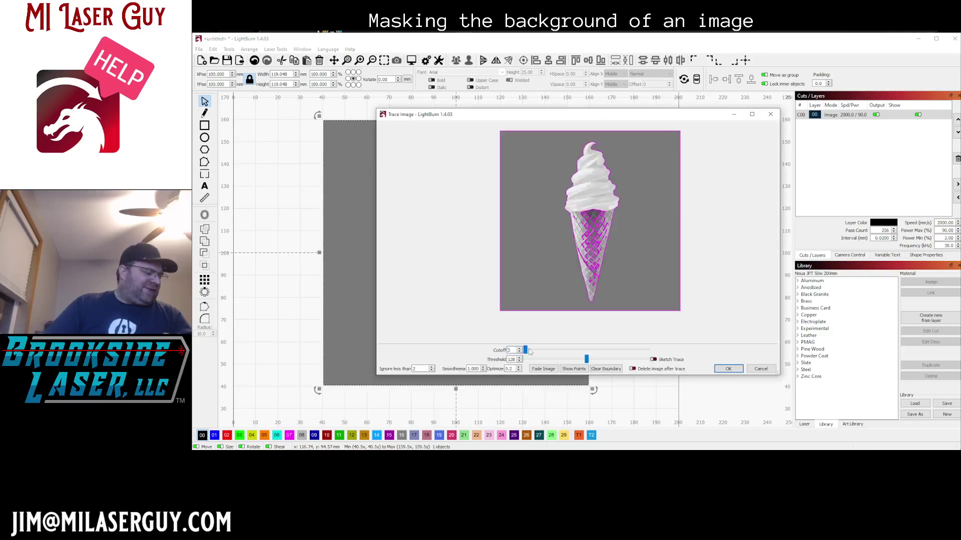
pyautogui.moveTo(529, 351); pyautogui.dragTo(590, 362)
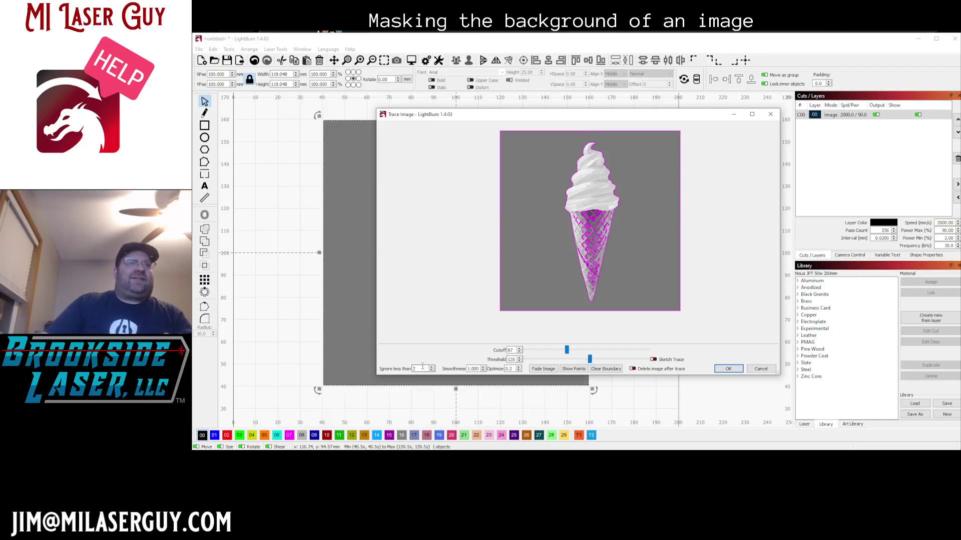
pyautogui.write('1000')
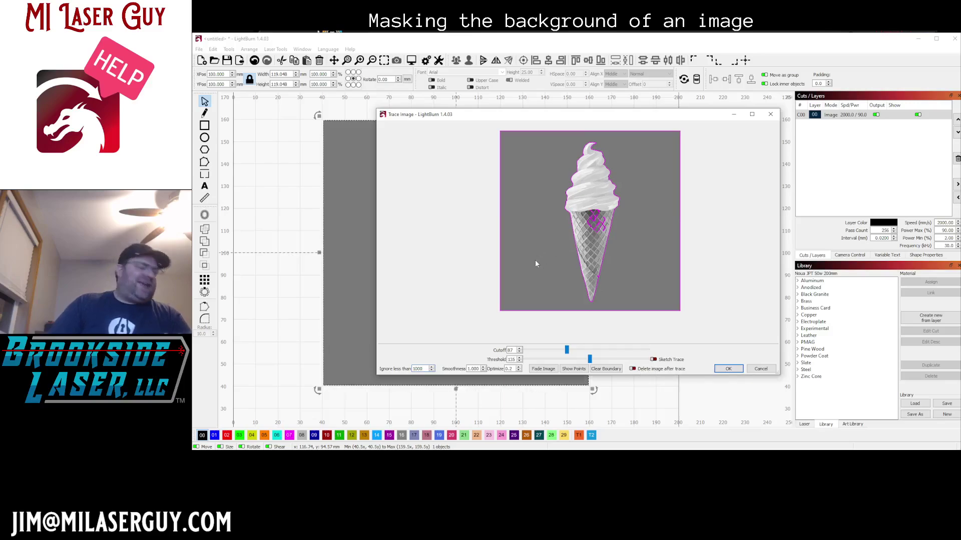
# Step: Create the traced cone outline and move it beside the image
pyautogui.click(726, 369)
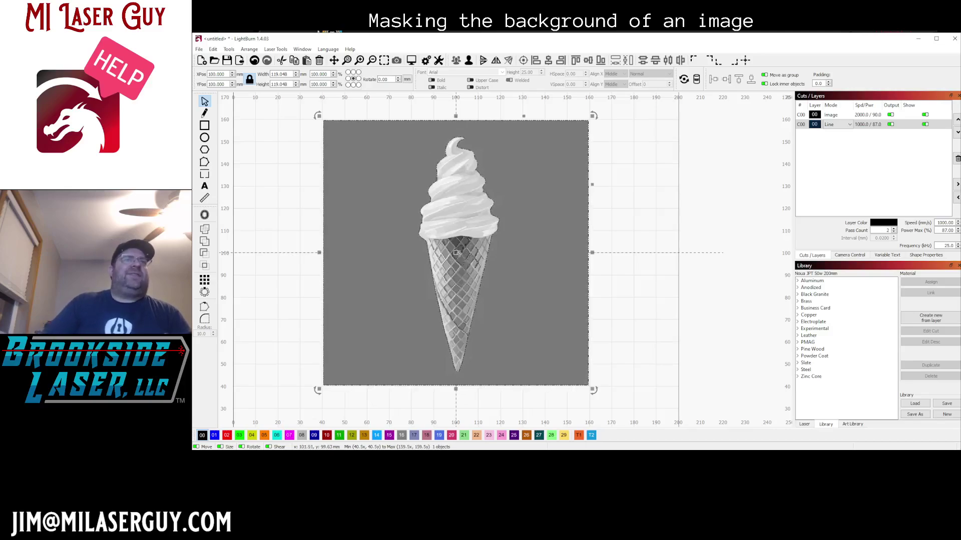
pyautogui.moveTo(457, 254); pyautogui.dragTo(679, 254)
pyautogui.scroll(3, 719, 285)
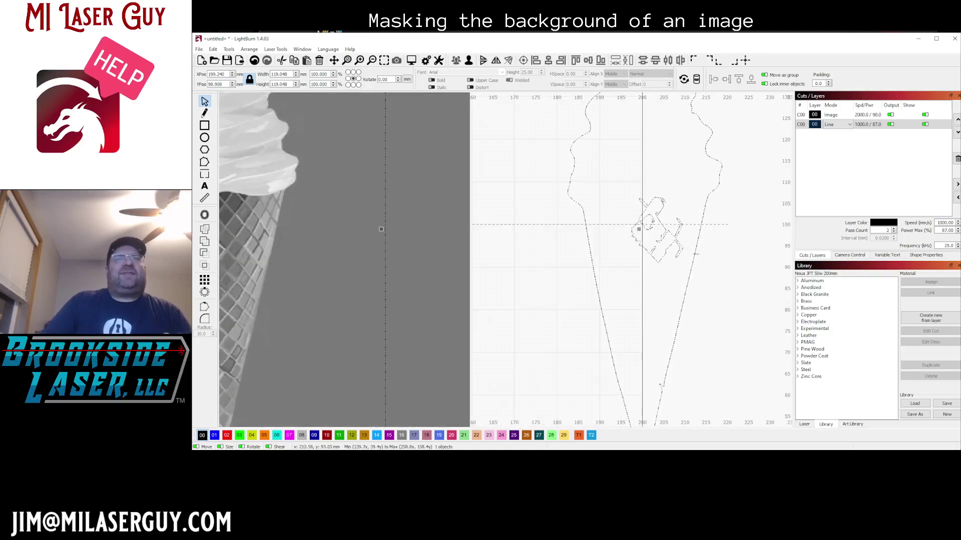
# Step: Ungroup the trace, delete the stray shapes inside the cone, and nudge the outline into place
pyautogui.hotkey('ctrl', 'u')
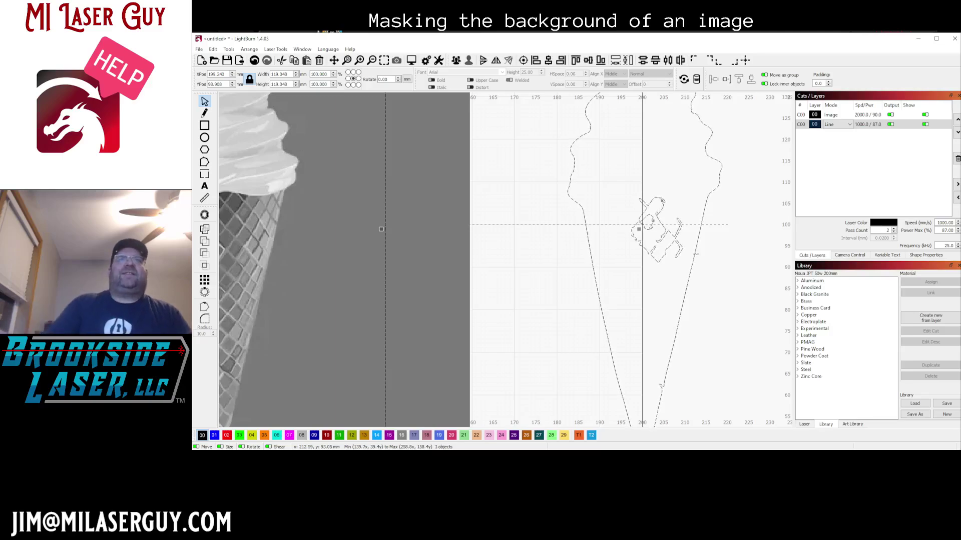
pyautogui.moveTo(610, 191); pyautogui.dragTo(689, 261)
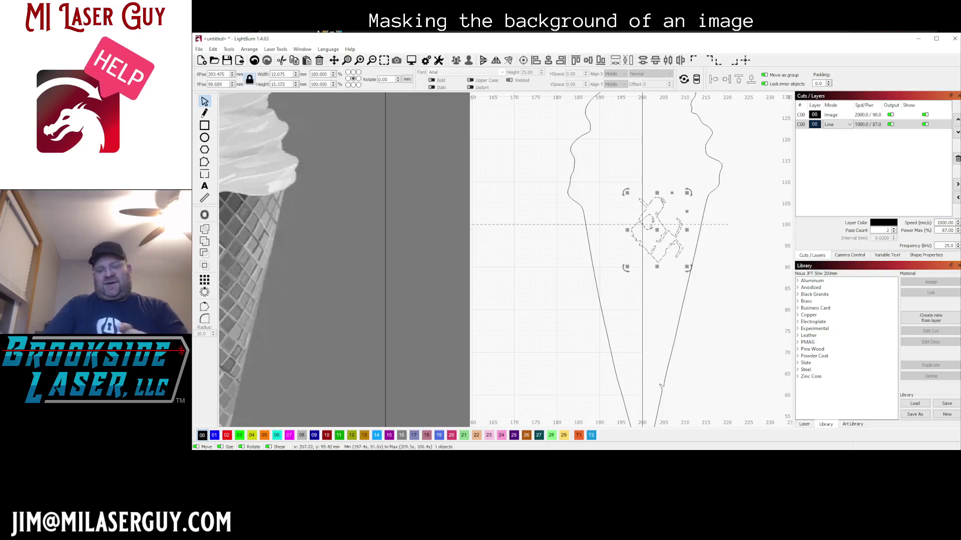
pyautogui.press('Delete')
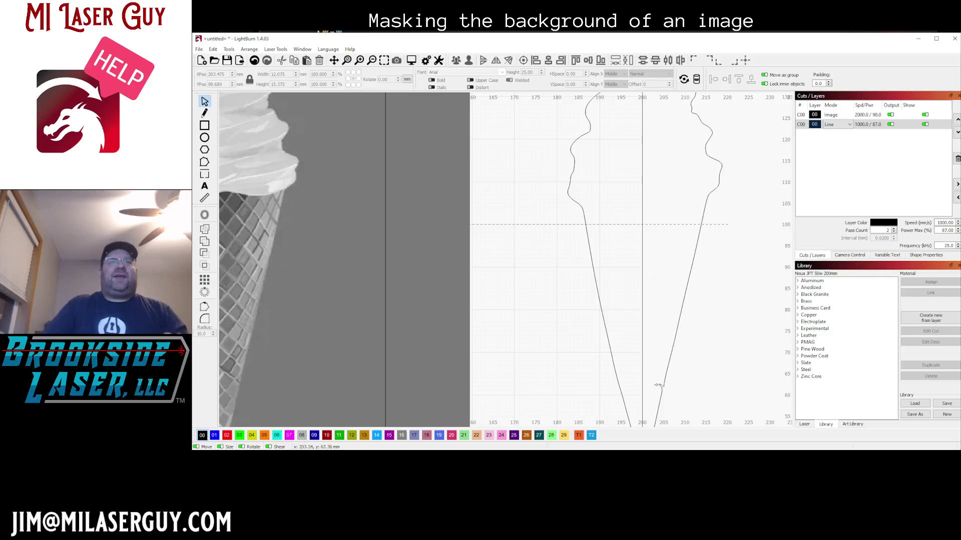
pyautogui.scroll(3, 660, 394)
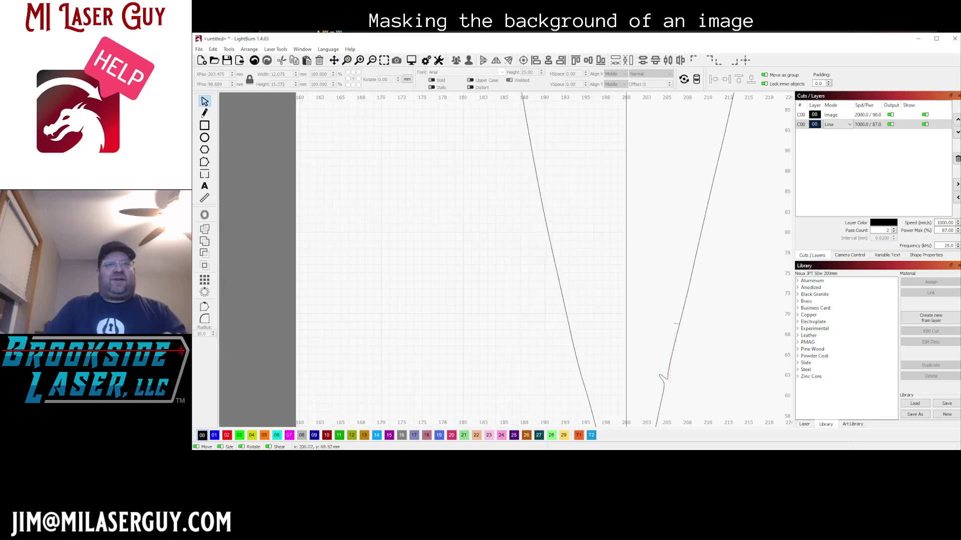
pyautogui.moveTo(661, 377); pyautogui.dragTo(672, 295)
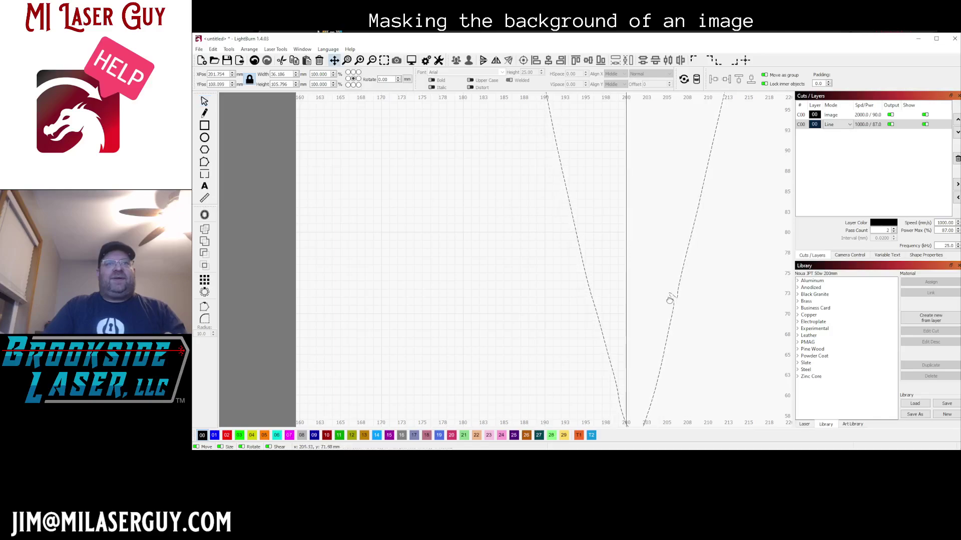
pyautogui.scroll(-3, 669, 319)
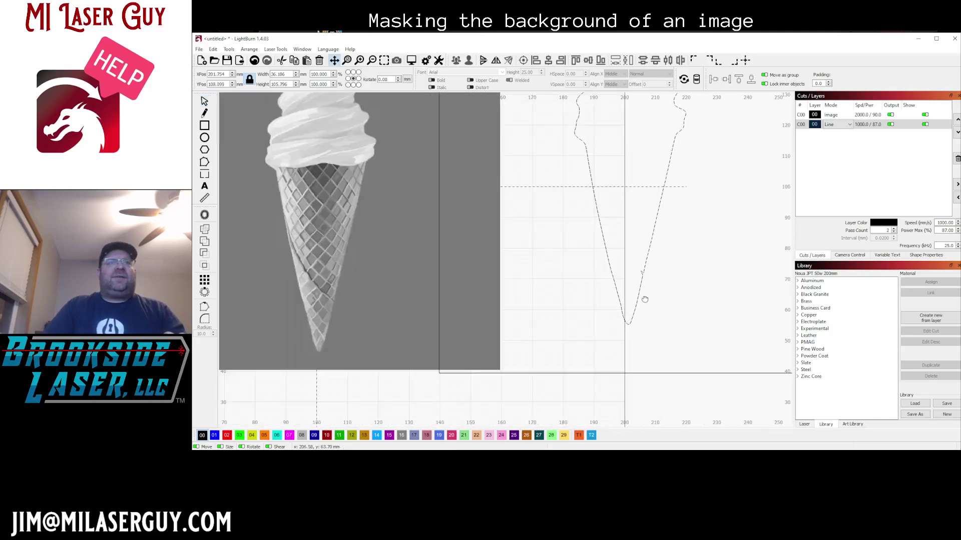
pyautogui.press('Escape')
pyautogui.scroll(-2, 670, 282)
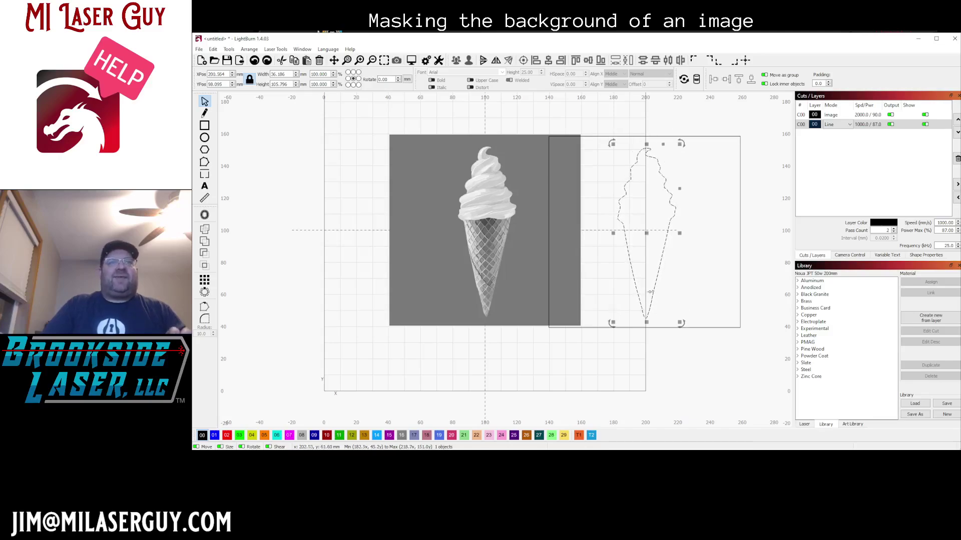
pyautogui.scroll(3, 658, 298)
pyautogui.scroll(4, 656, 302)
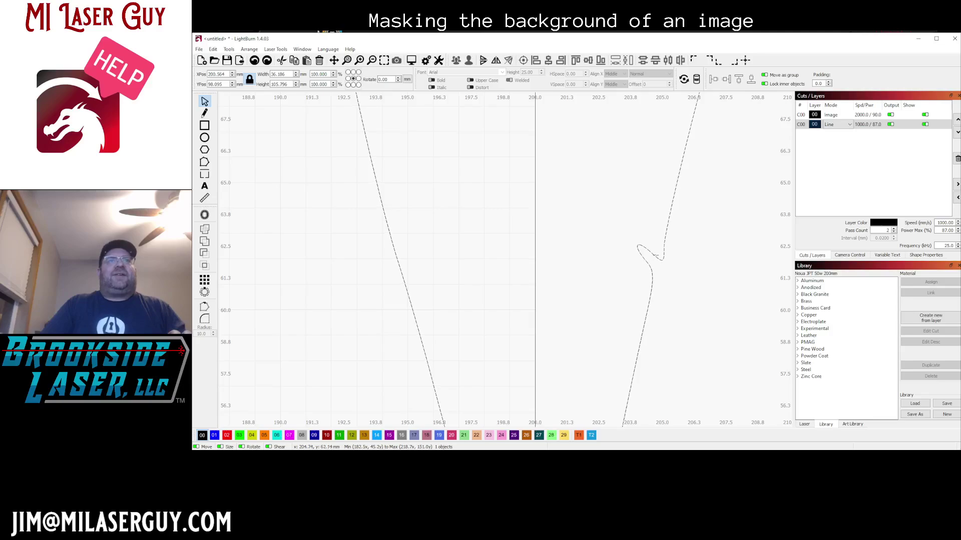
# Step: Delete the two loop nodes near the cone tip in Edit Nodes, then deselect the outline
pyautogui.click(204, 163)
pyautogui.moveTo(638, 258); pyautogui.dragTo(659, 279)
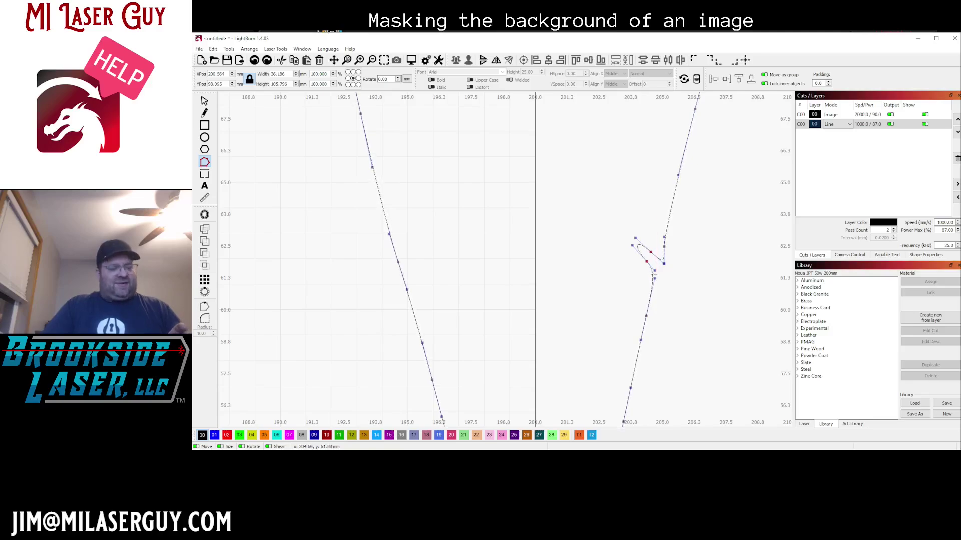
pyautogui.press('Delete')
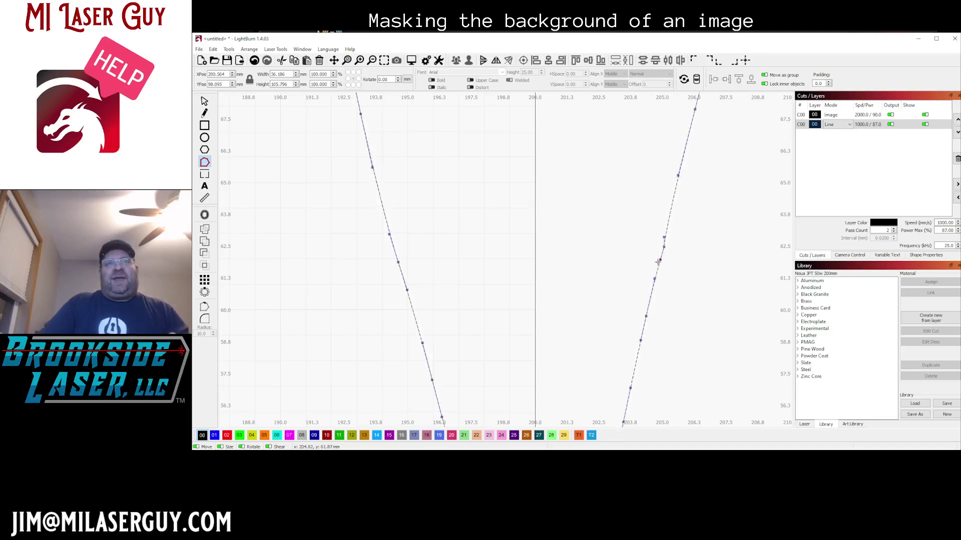
pyautogui.scroll(-10, 659, 259)
pyautogui.press('Escape')
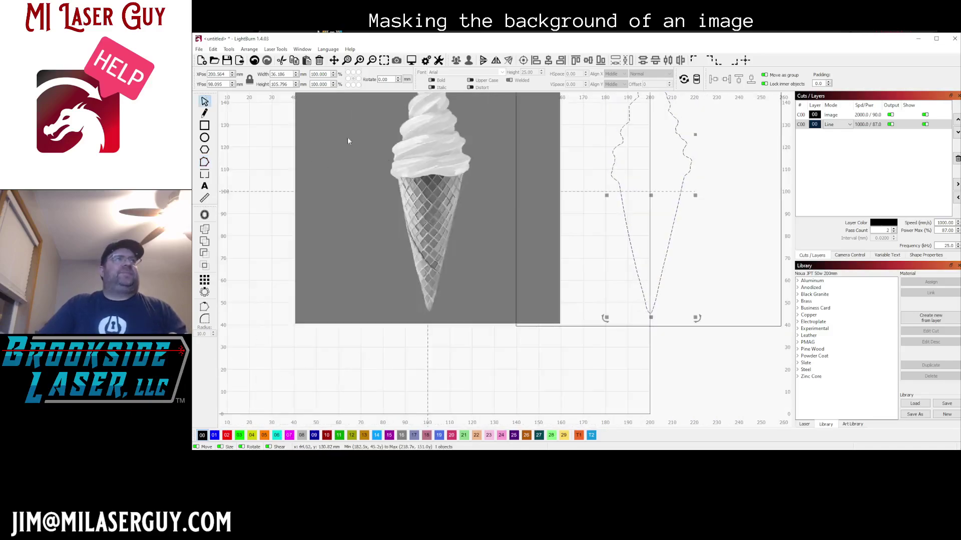
pyautogui.scroll(-5, 696, 274)
pyautogui.press('Escape')
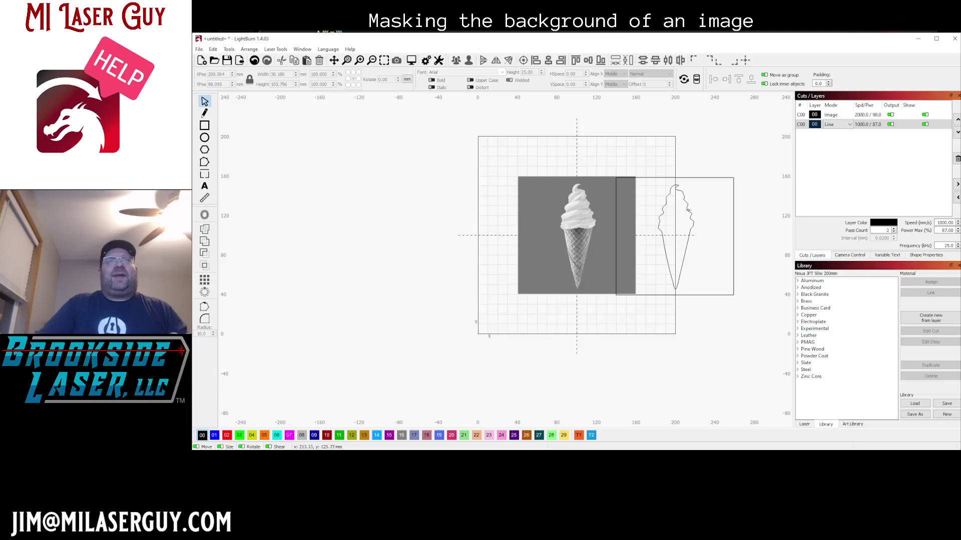
# Step: Put the cone outline and its rectangle on the T2 tool layer and group them
pyautogui.click(688, 210)
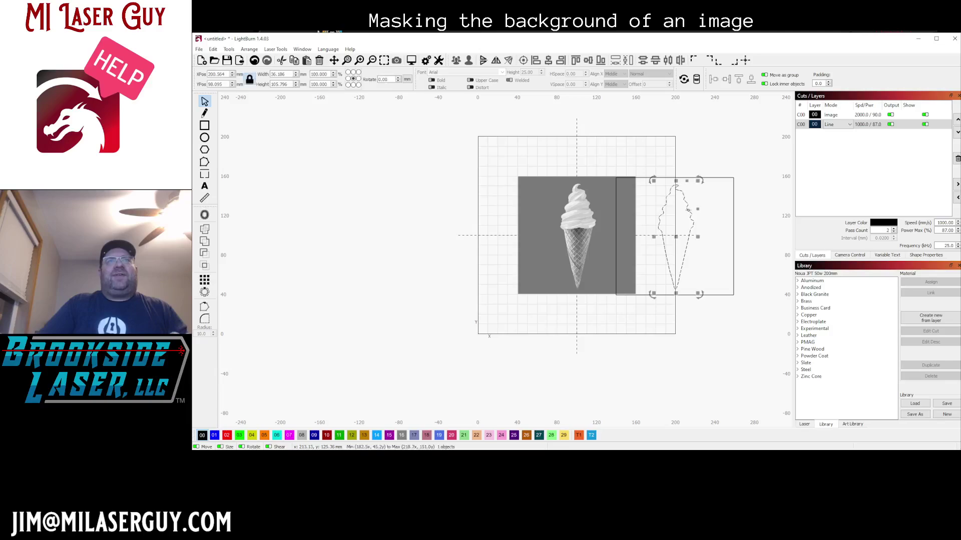
pyautogui.keyDown('shift'); pyautogui.click(734, 205); pyautogui.keyUp('shift')
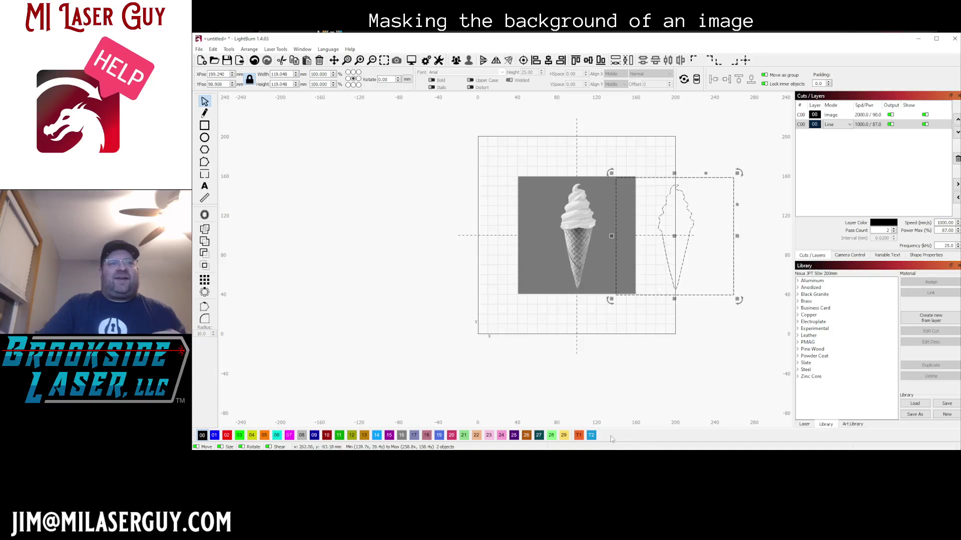
pyautogui.click(591, 435)
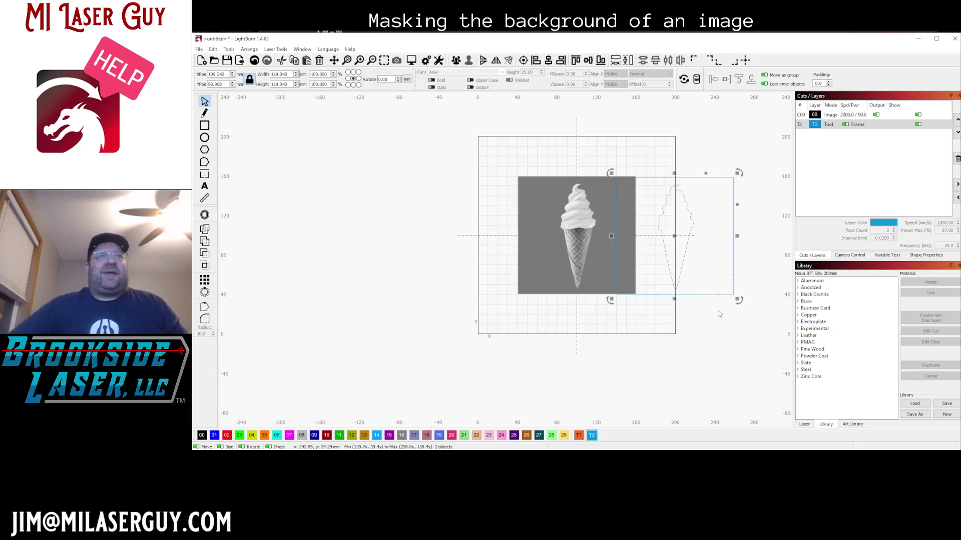
pyautogui.hotkey('ctrl', 'g')
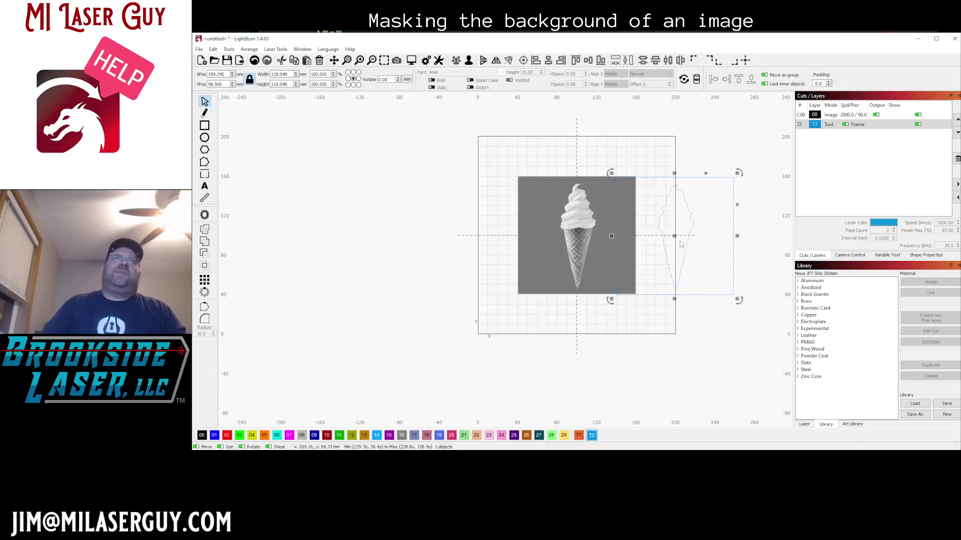
# Step: Centre the traced outline and the ice cream image on the page with P
pyautogui.keyDown('shift'); pyautogui.click(586, 239); pyautogui.keyUp('shift')
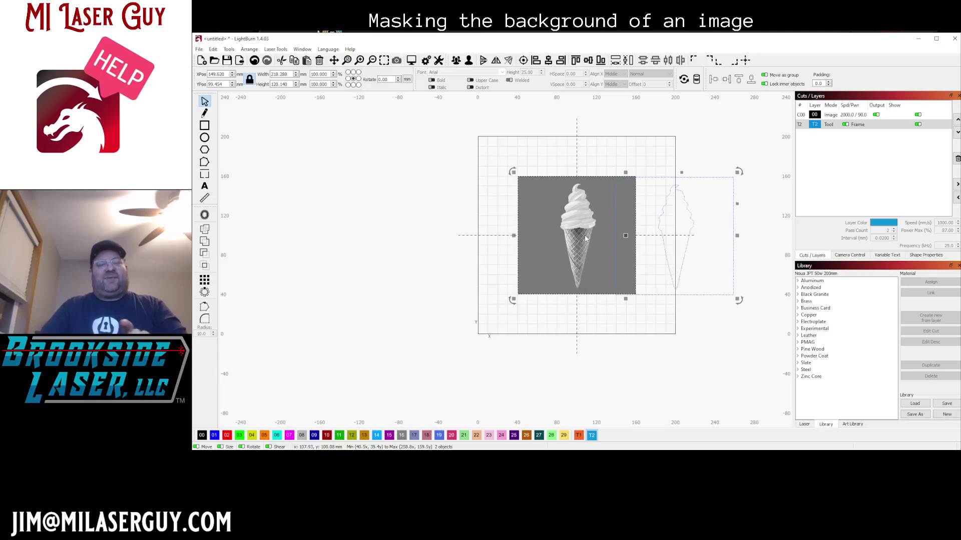
pyautogui.press('p')
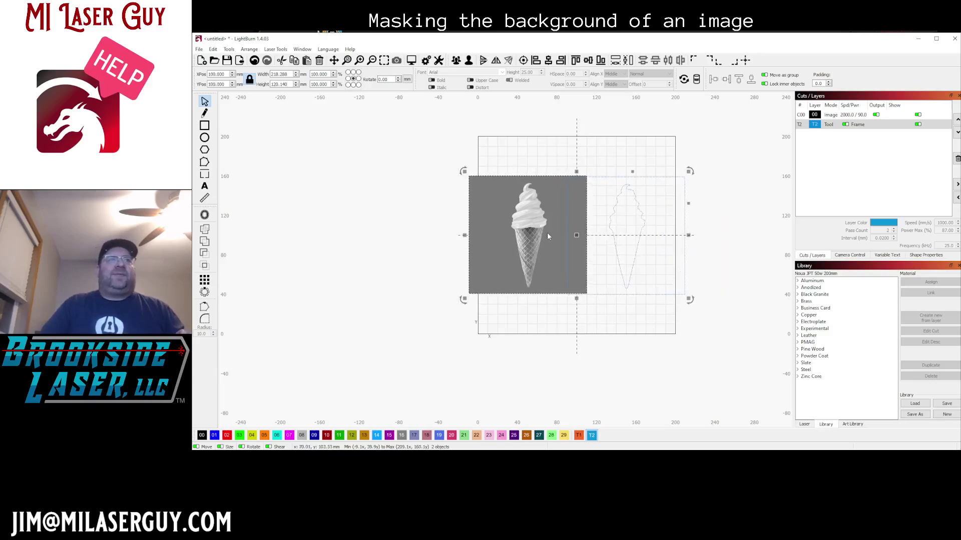
pyautogui.keyDown('shift'); pyautogui.click(583, 232); pyautogui.keyUp('shift')
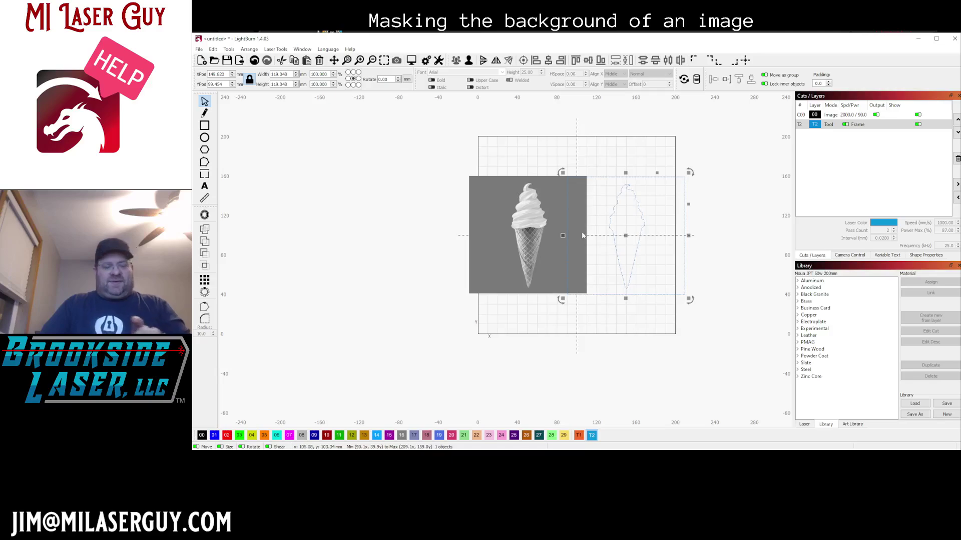
pyautogui.press('p')
pyautogui.click(490, 237)
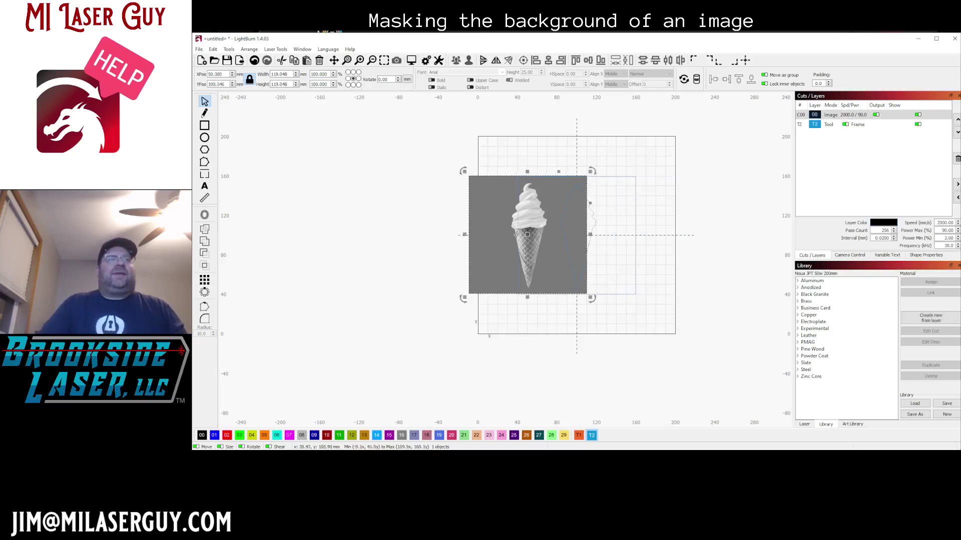
pyautogui.press('p')
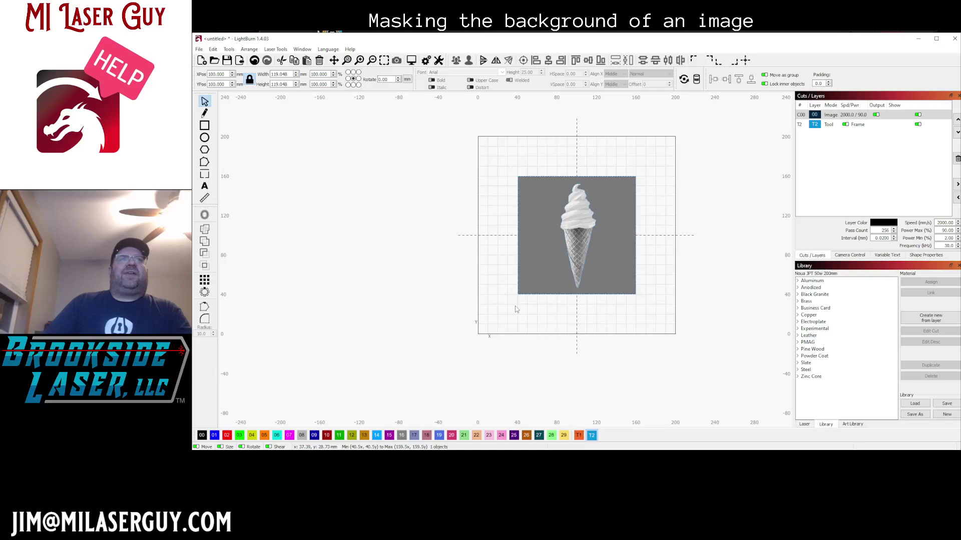
# Step: Select both image and outline, align their centres, and centre the pair on the page
pyautogui.click(582, 238)
pyautogui.moveTo(577, 235); pyautogui.dragTo(653, 239)
pyautogui.moveTo(495, 163); pyautogui.dragTo(564, 268)
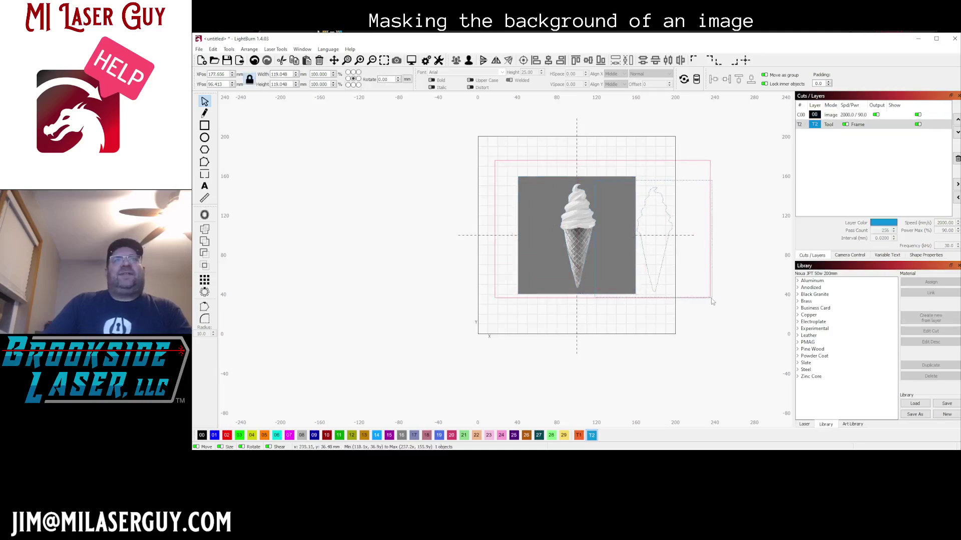
pyautogui.moveTo(713, 301); pyautogui.dragTo(716, 303)
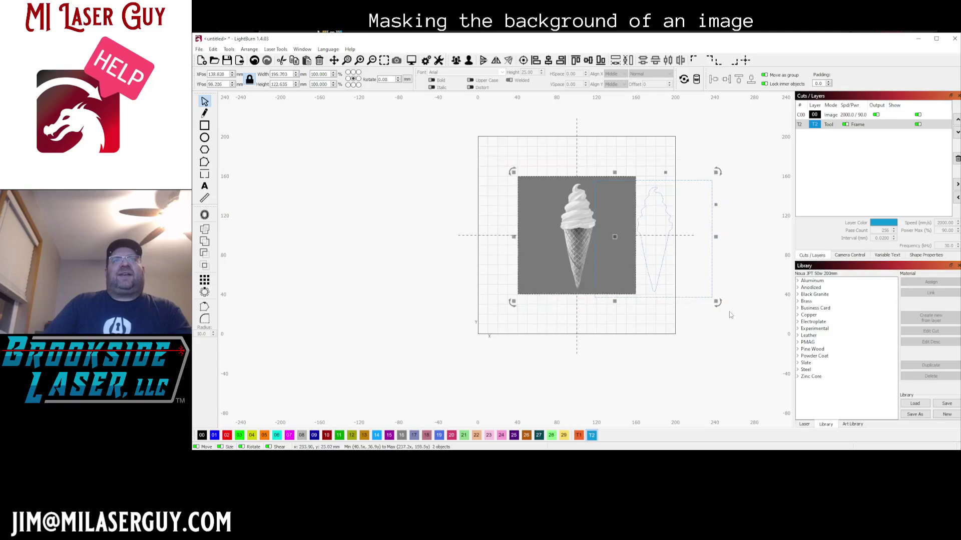
pyautogui.click(523, 60)
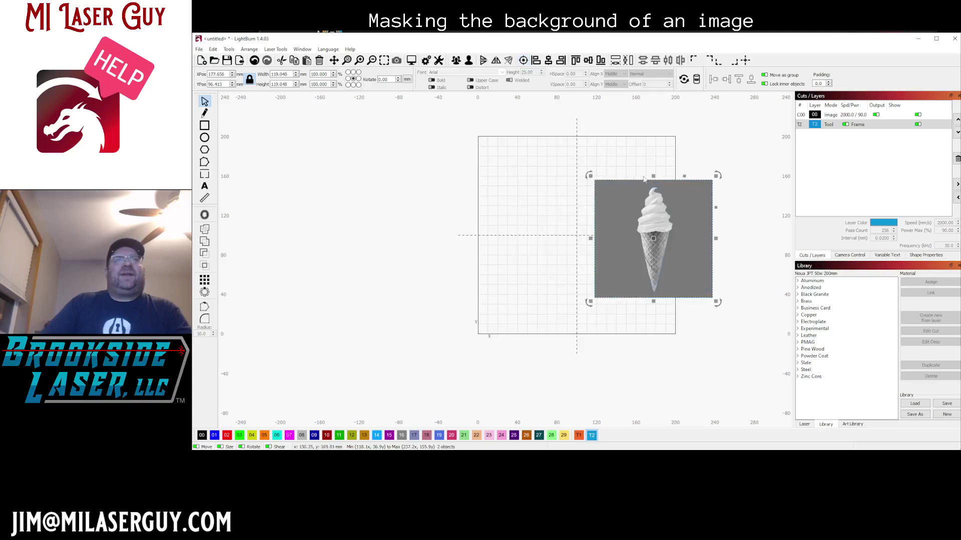
pyautogui.moveTo(692, 242); pyautogui.dragTo(583, 232)
pyautogui.press('p')
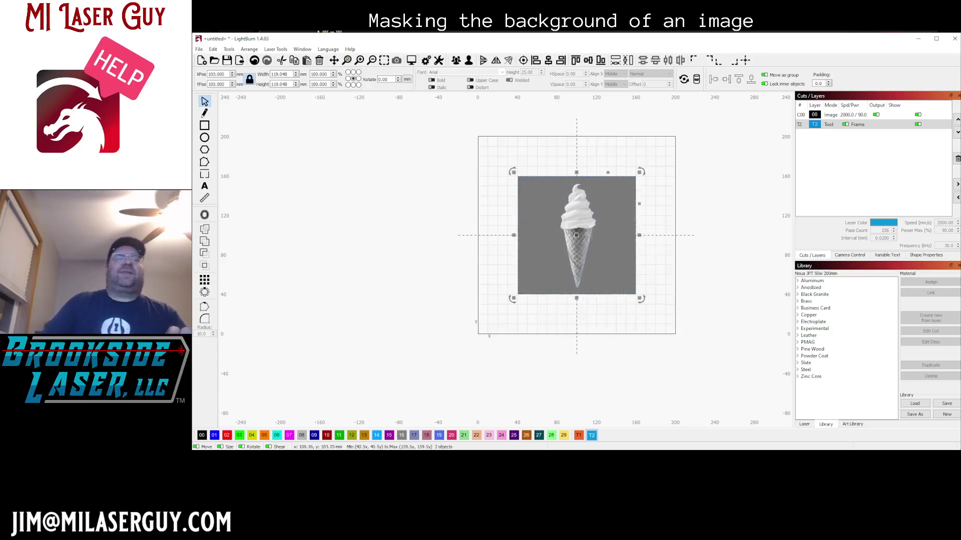
pyautogui.click(670, 254)
pyautogui.scroll(3, 592, 247)
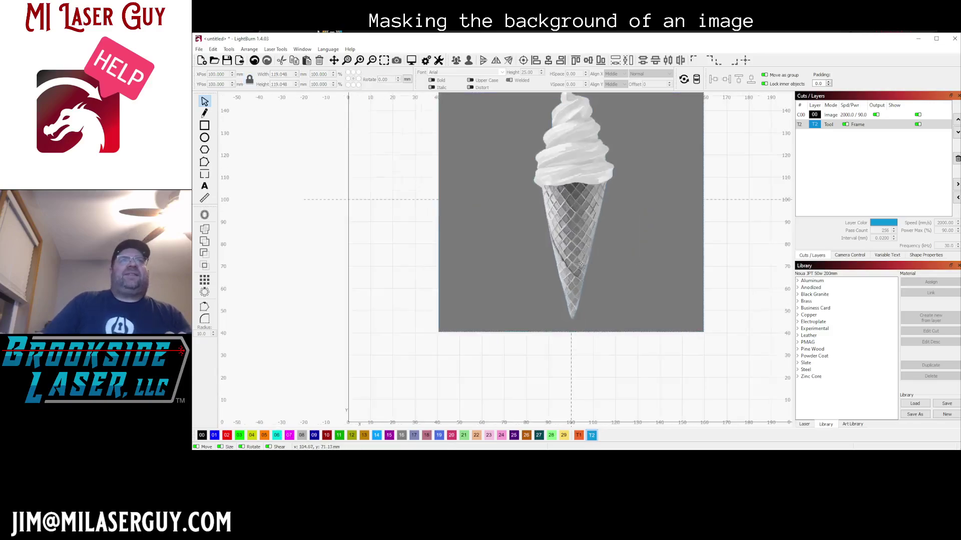
pyautogui.scroll(-3, 592, 241)
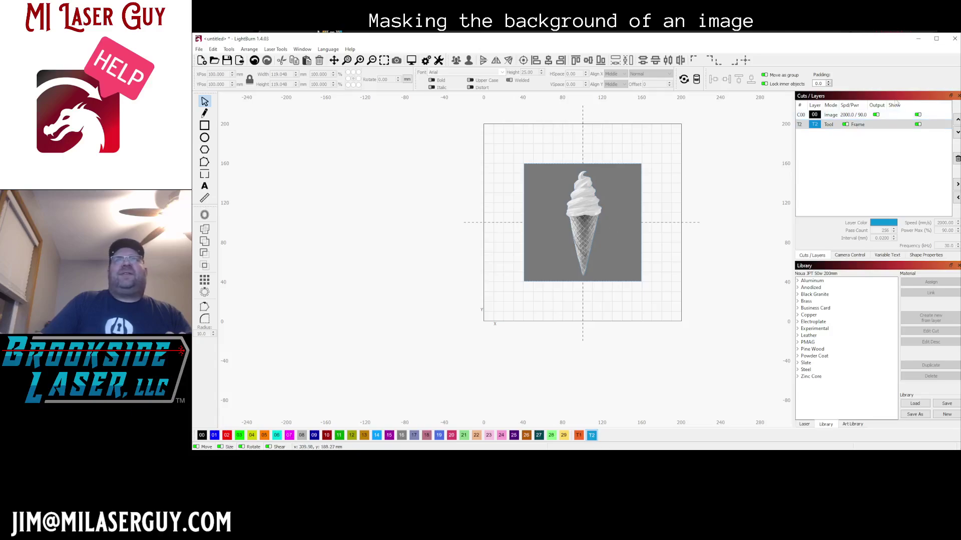
pyautogui.click(918, 115)
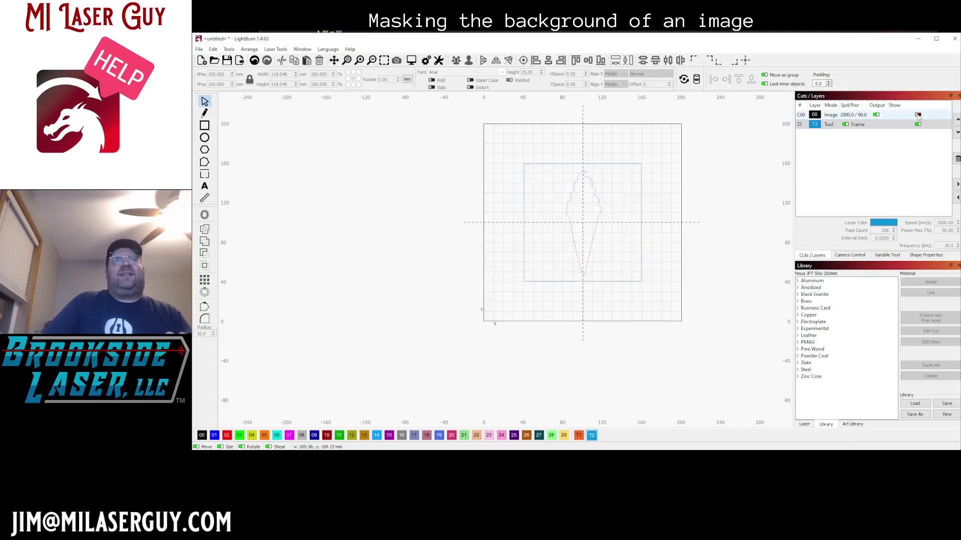
pyautogui.click(603, 208)
pyautogui.scroll(5, 599, 217)
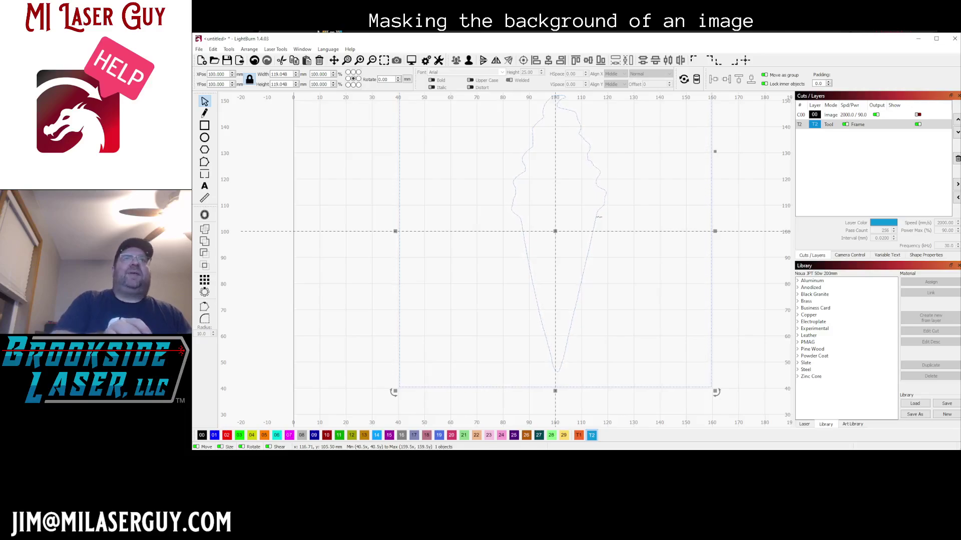
pyautogui.click(618, 283)
pyautogui.click(619, 284)
pyautogui.click(588, 252)
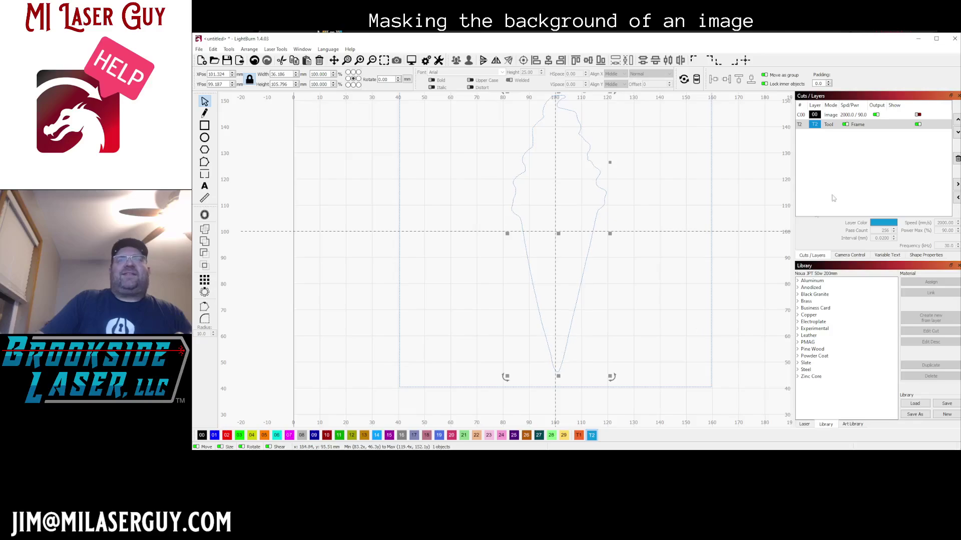
pyautogui.click(918, 115)
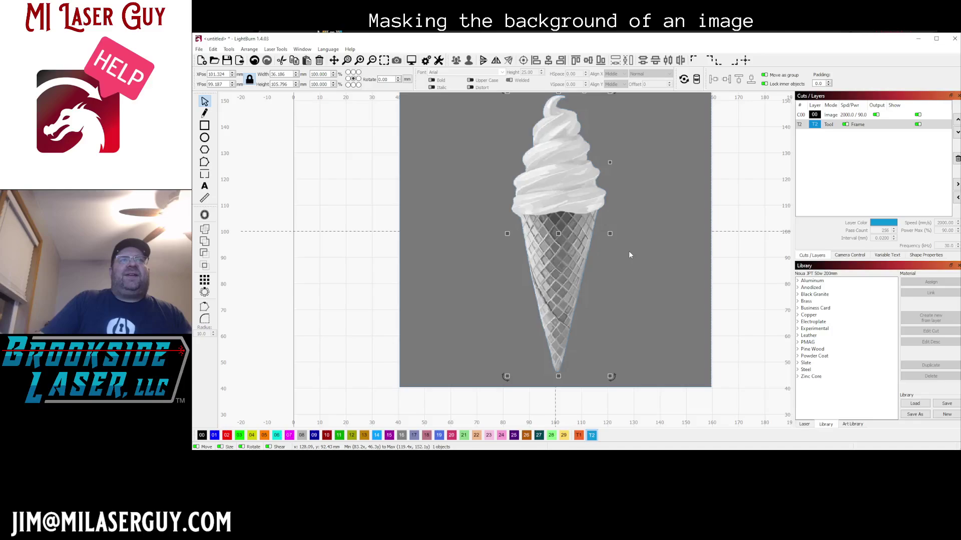
# Step: Apply the traced cone outline as a mask to the ice cream image
pyautogui.hotkey('ctrl', 'a')
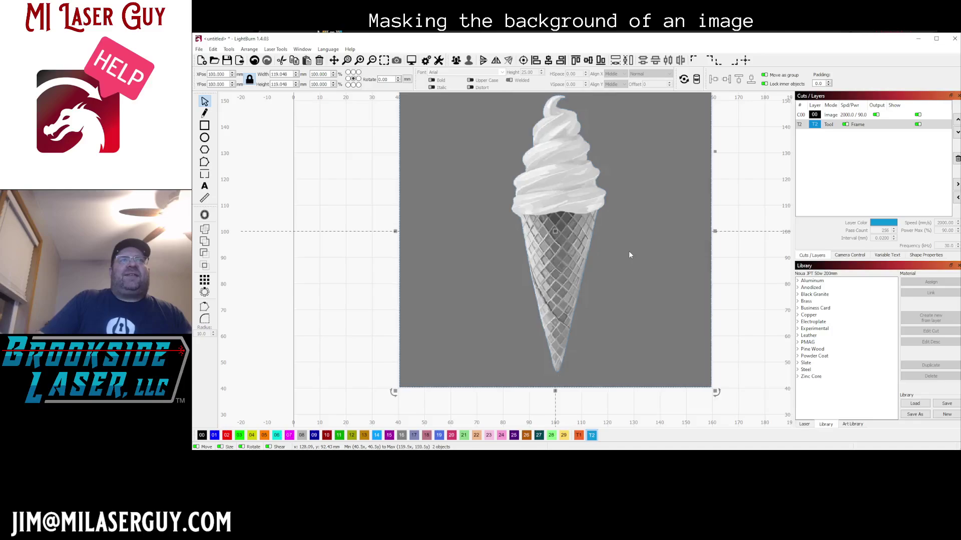
pyautogui.rightClick(568, 250)
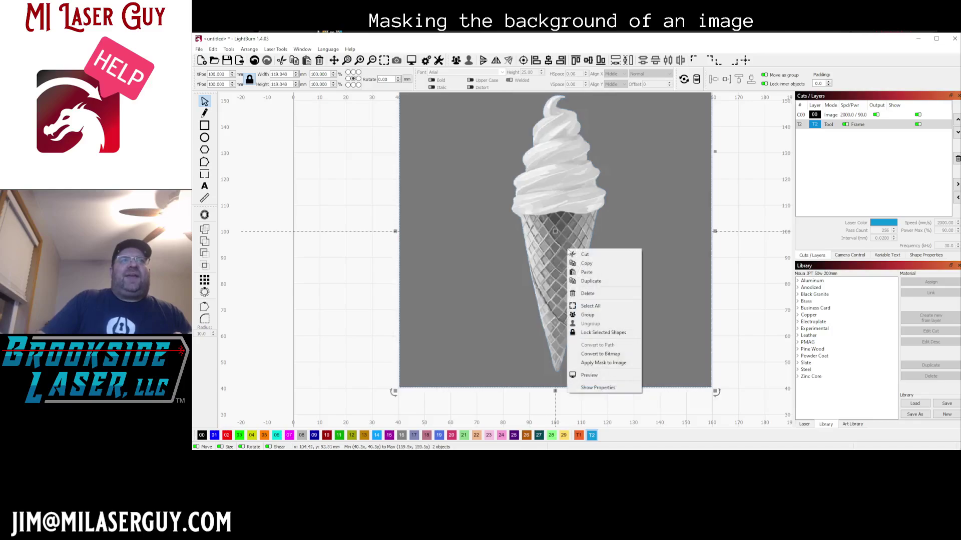
pyautogui.click(602, 362)
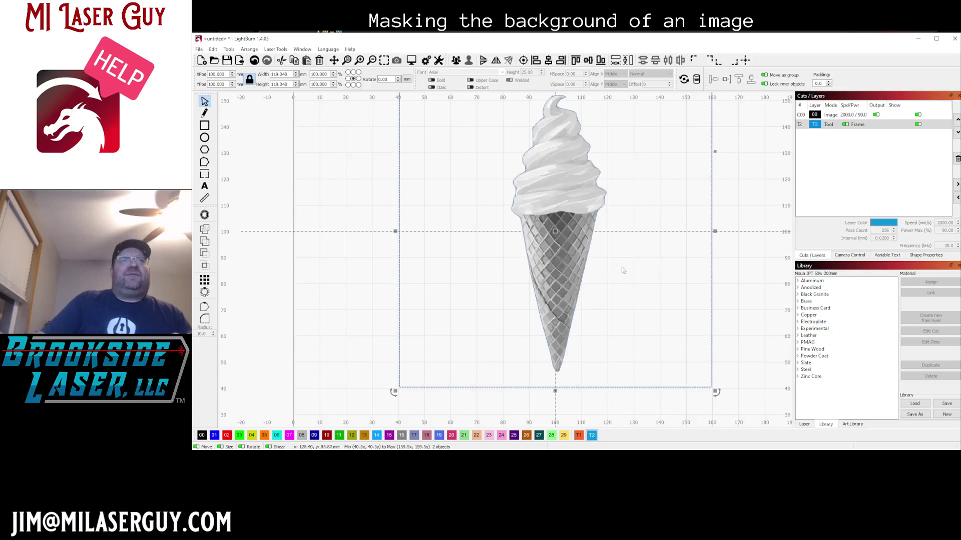
# Step: Test-move the masked image, cancel, then drag it into position
pyautogui.moveTo(583, 244); pyautogui.dragTo(560, 254)
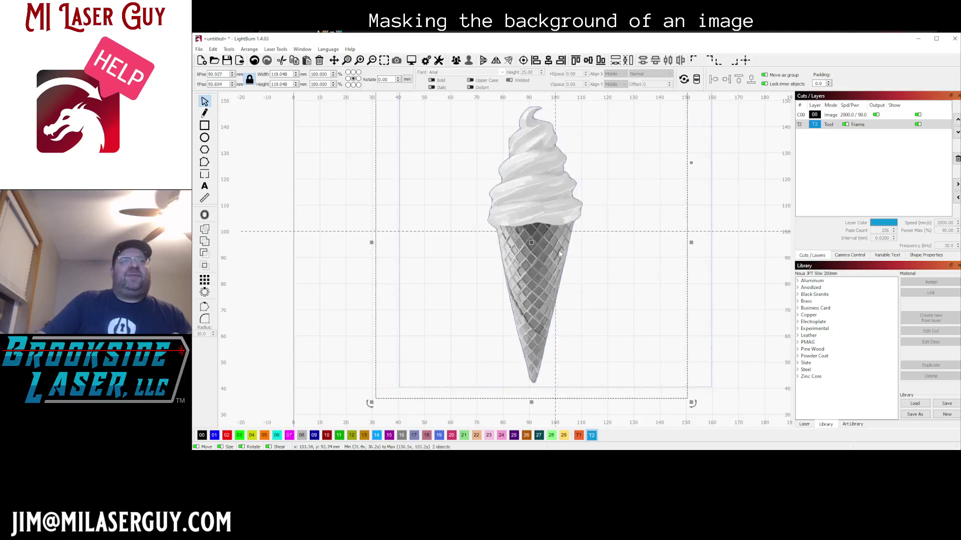
pyautogui.press('Escape')
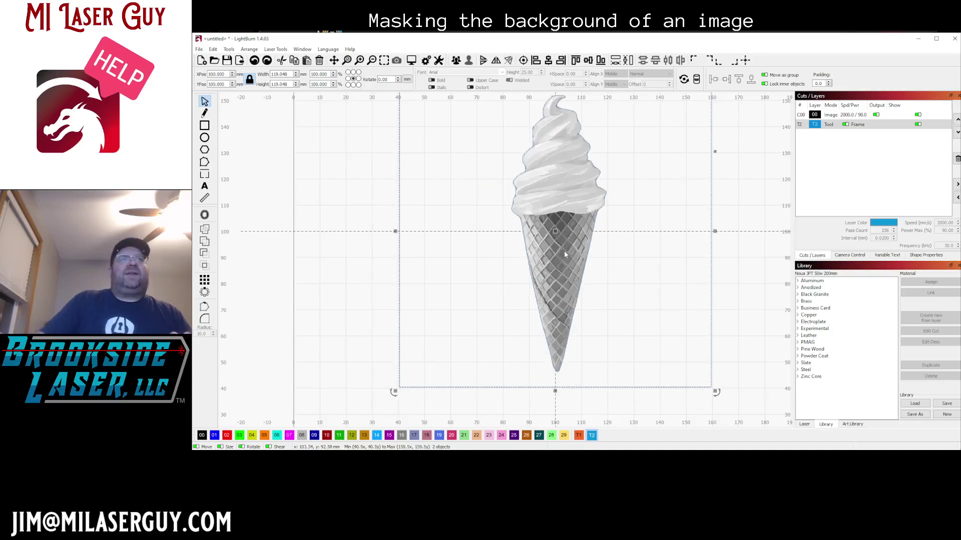
pyautogui.click(729, 262)
pyautogui.moveTo(564, 256); pyautogui.dragTo(557, 288)
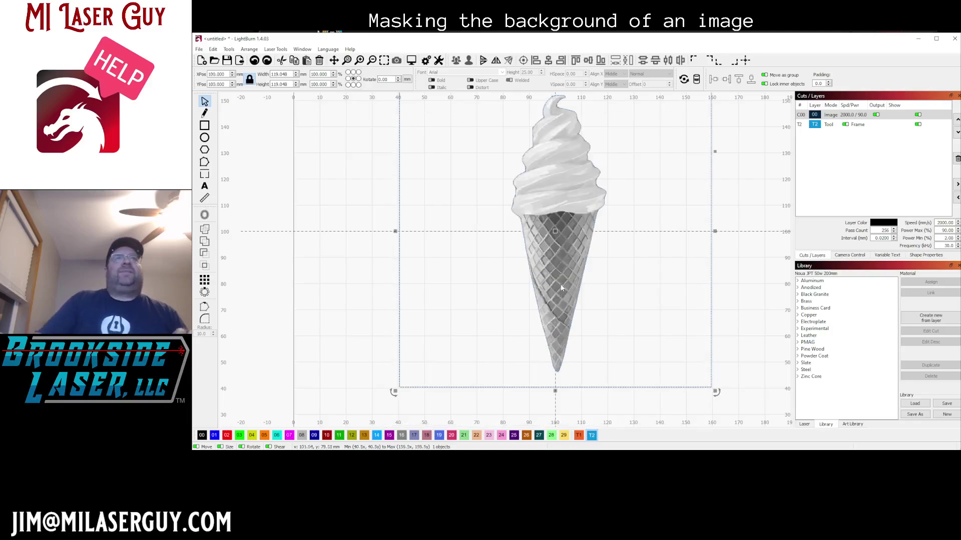
# Step: Flatten the image mask so the picture is cropped to the roughly 36 × 106 mm cone
pyautogui.scroll(-3, 580, 252)
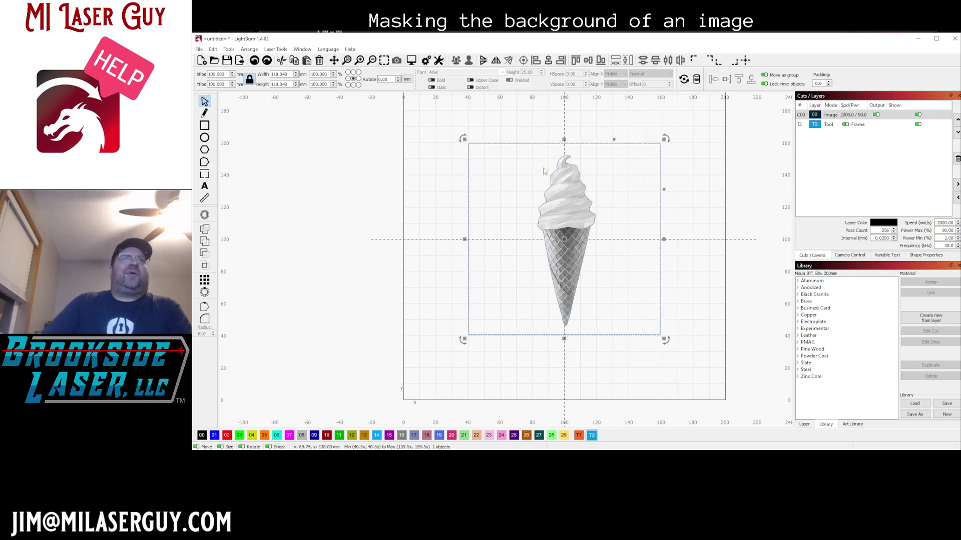
pyautogui.rightClick(567, 223)
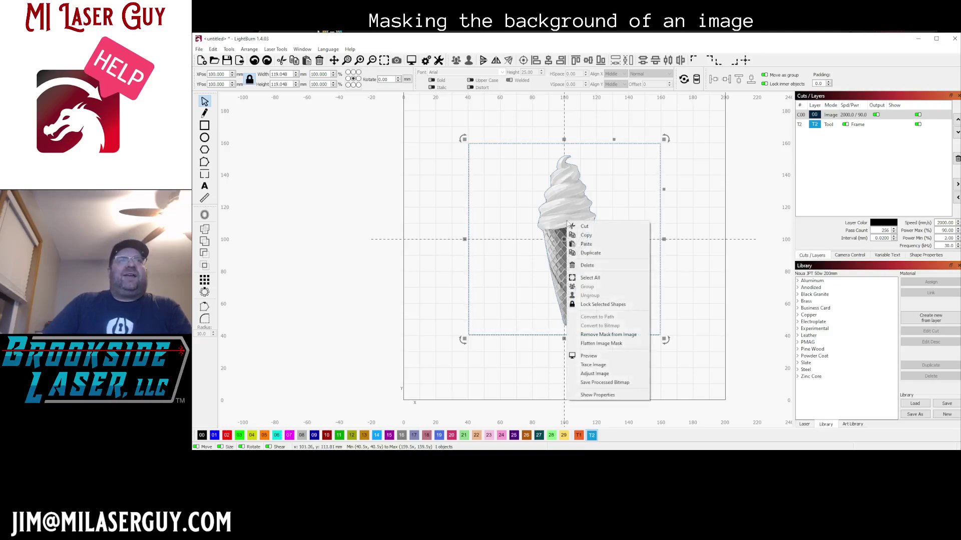
pyautogui.click(591, 344)
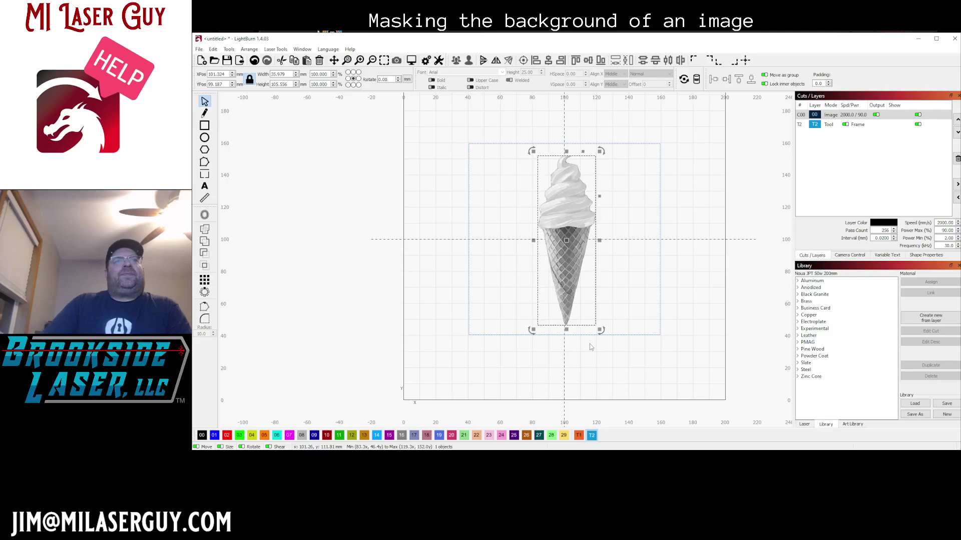
# Step: Drag the flattened cone image around, then snap it back to page centre at X 100, Y 100 mm
pyautogui.moveTo(571, 265); pyautogui.dragTo(610, 273)
pyautogui.scroll(3, 609, 273)
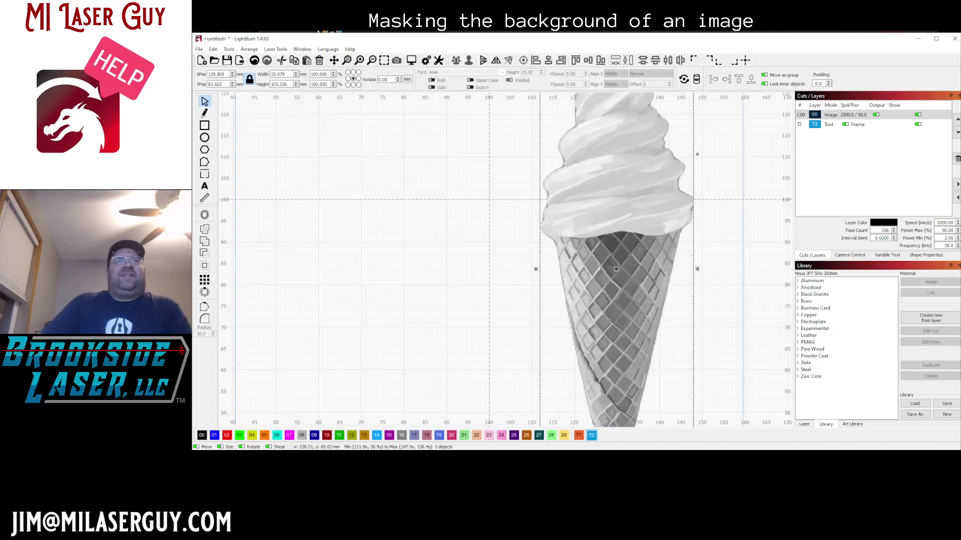
pyautogui.scroll(-2, 646, 238)
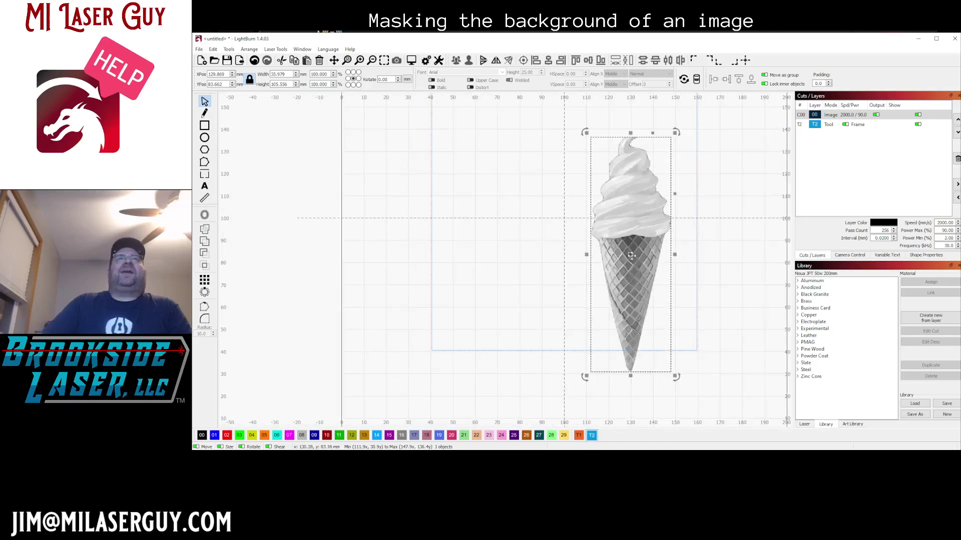
pyautogui.moveTo(628, 266); pyautogui.dragTo(555, 234)
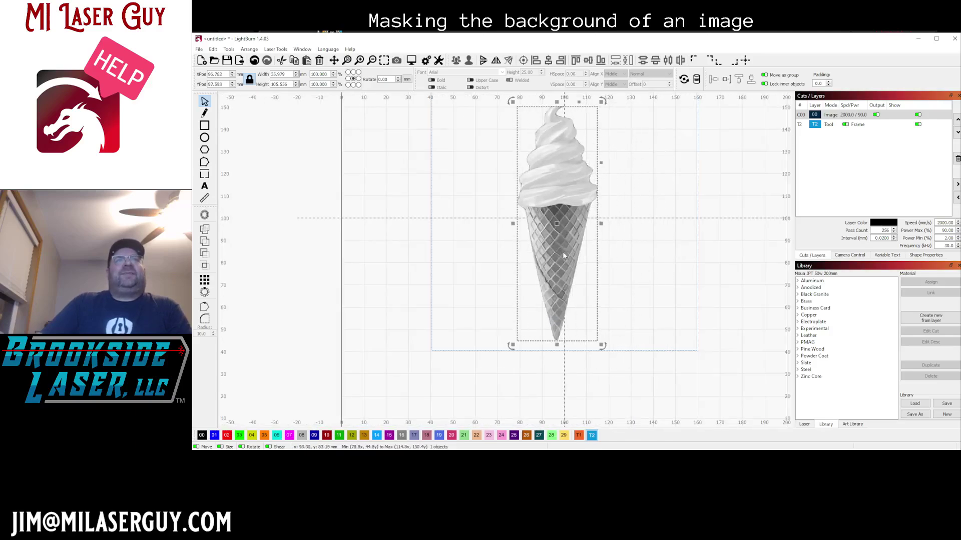
pyautogui.scroll(-2, 644, 257)
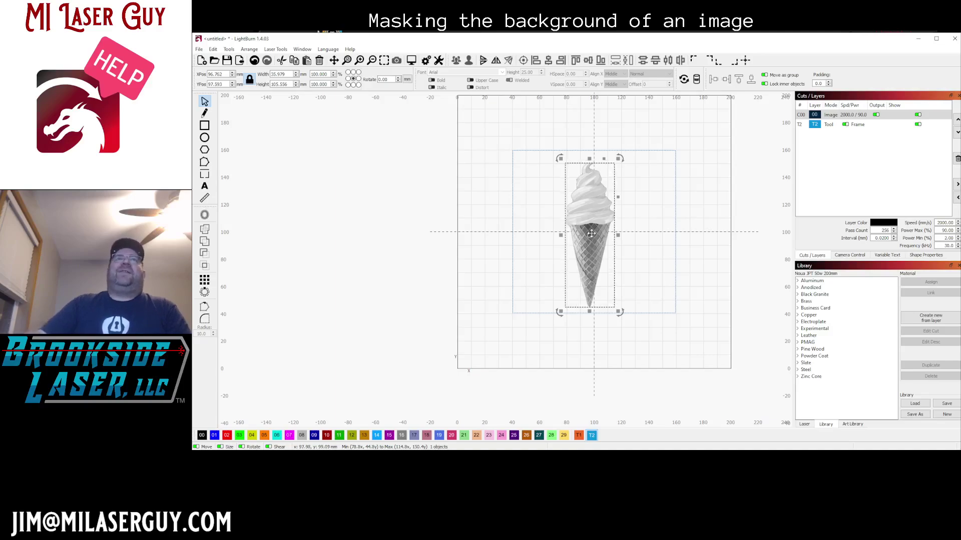
pyautogui.moveTo(591, 234); pyautogui.dragTo(594, 231)
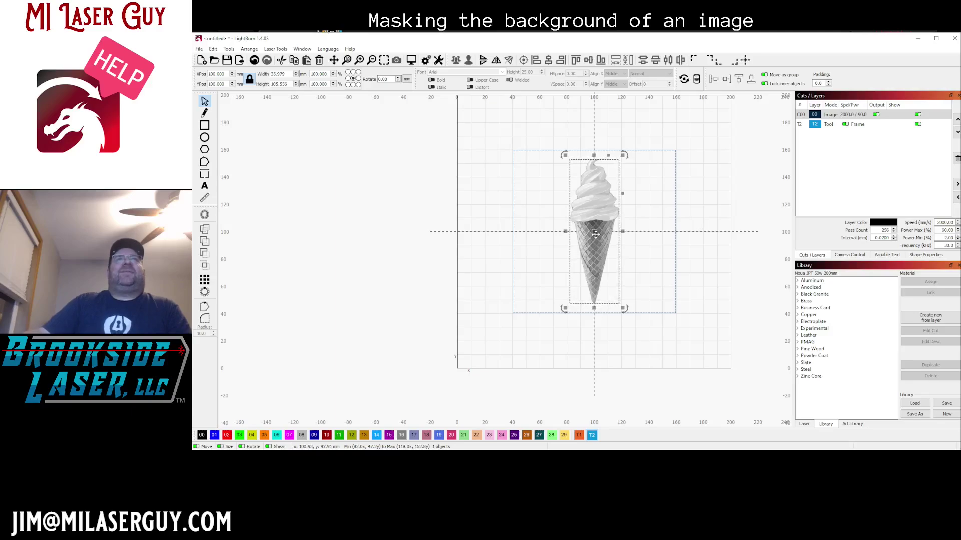